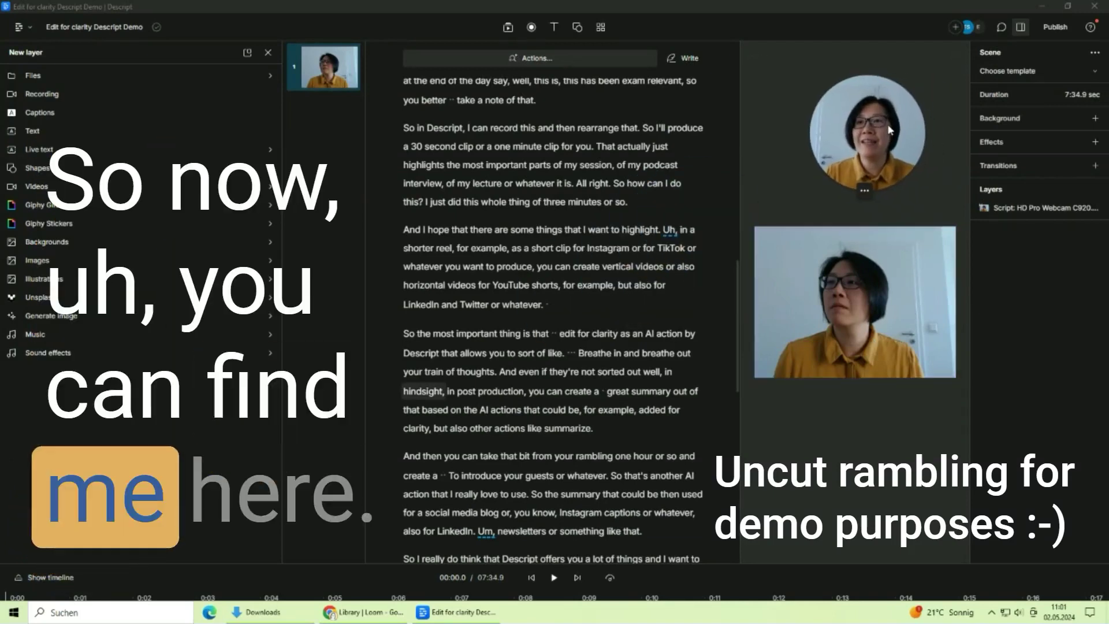
# - Select the speaker's name in the opening line and play back the first seconds
pyautogui.scroll(15, 646, 259)
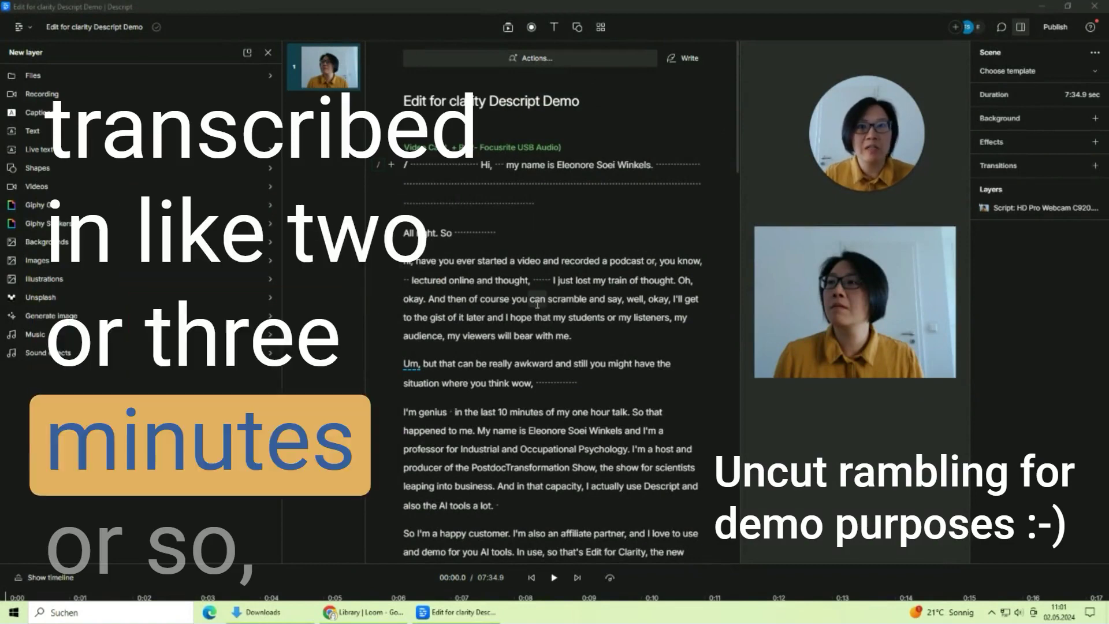
pyautogui.scroll(-15, 578, 309)
pyautogui.scroll(5, 623, 312)
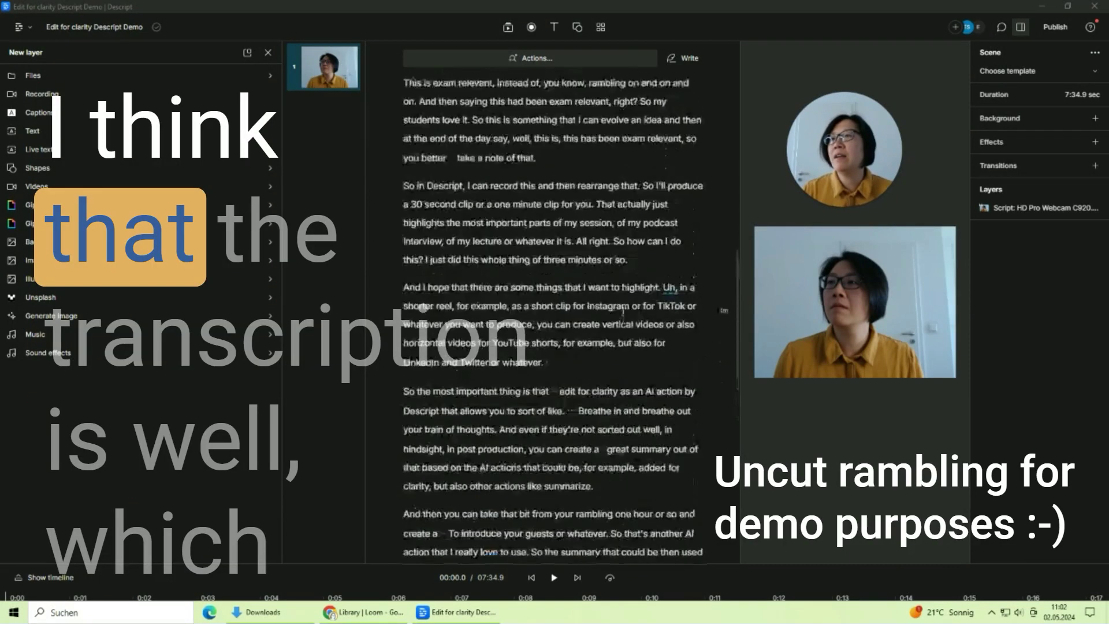
pyautogui.scroll(15, 623, 312)
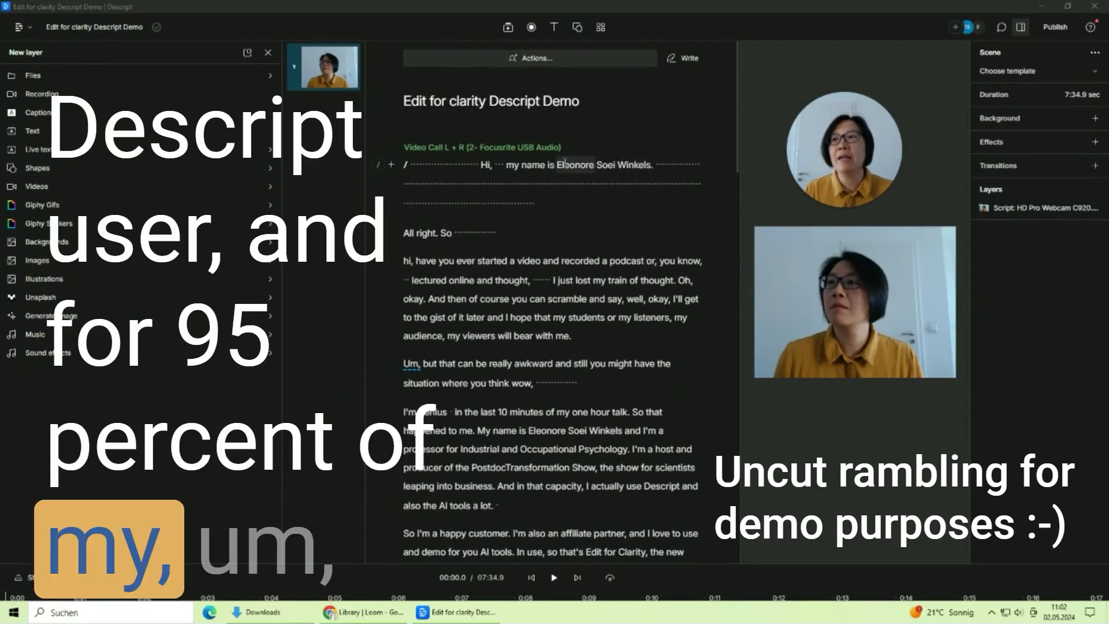
pyautogui.moveTo(557, 165); pyautogui.dragTo(654, 165)
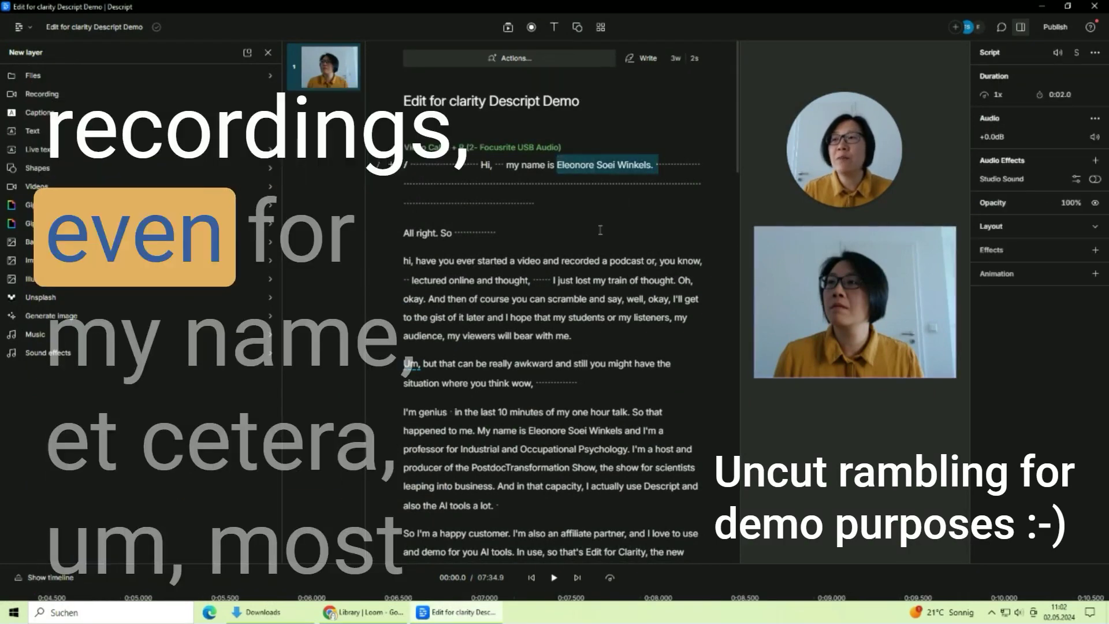
pyautogui.press('space')
# - Inspect the filler words Um and Uh and the pause after 'whatever' in the transcript
pyautogui.scroll(-3, 626, 346)
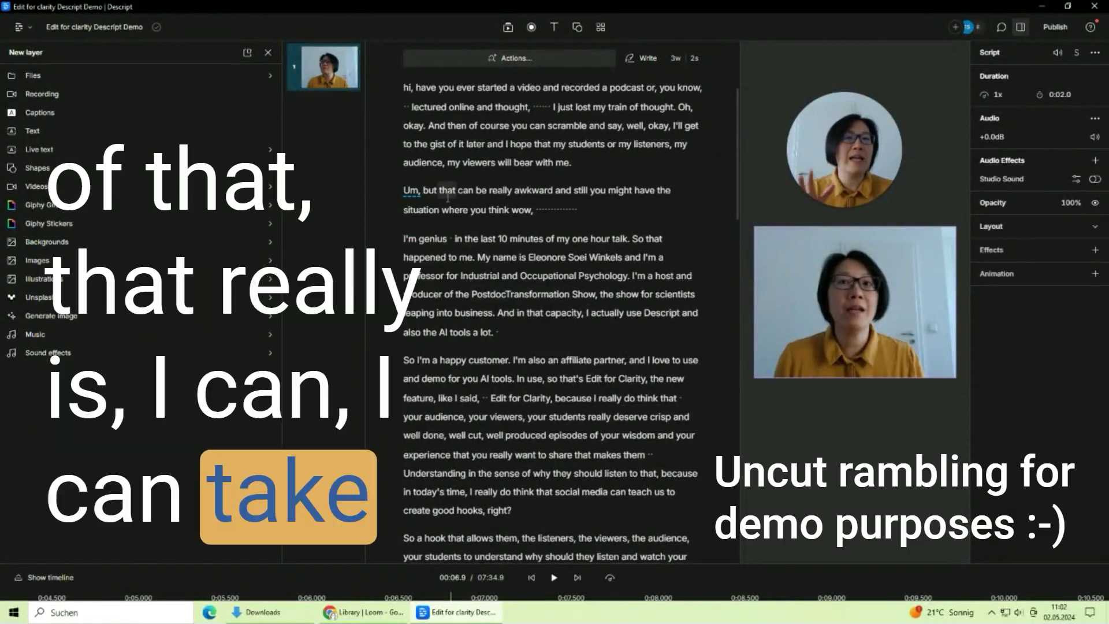
pyautogui.doubleClick(411, 190)
pyautogui.scroll(-4, 577, 346)
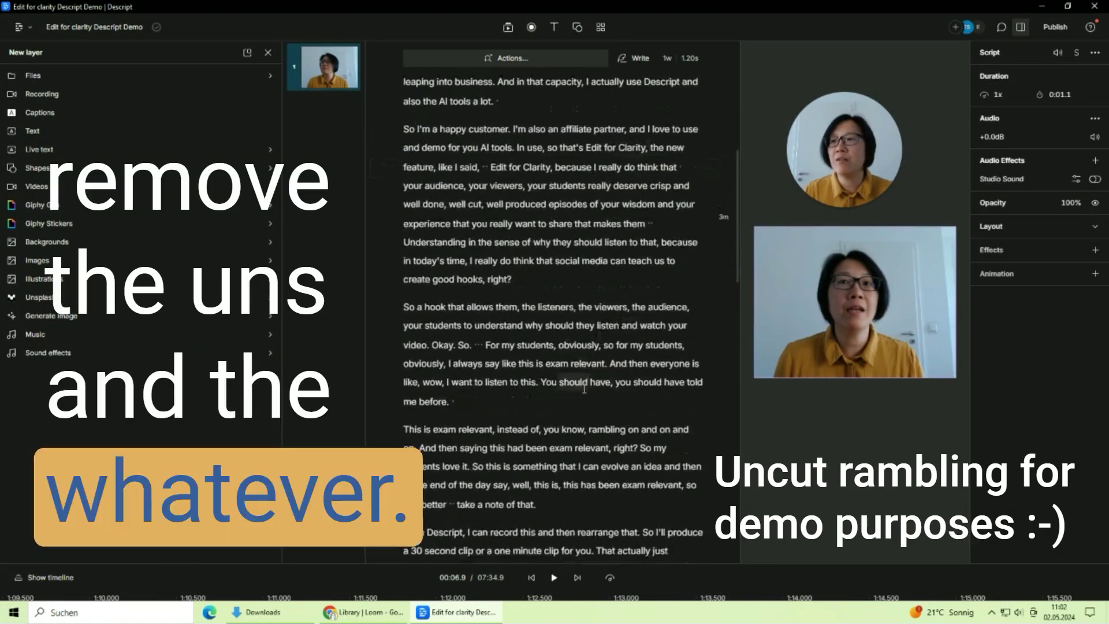
pyautogui.scroll(-6, 584, 386)
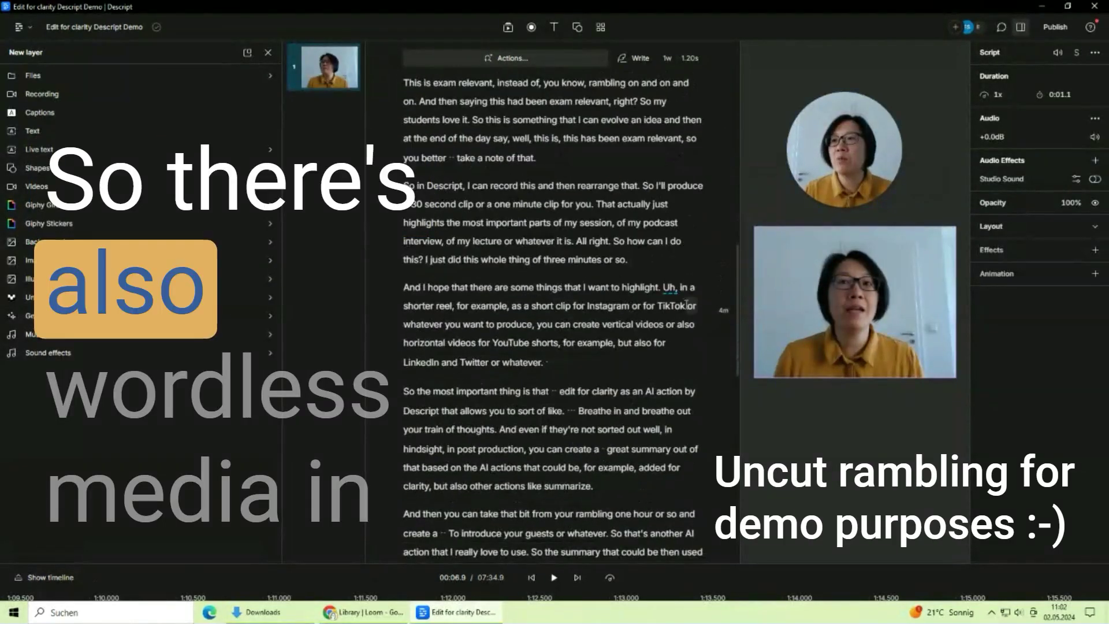
pyautogui.doubleClick(670, 288)
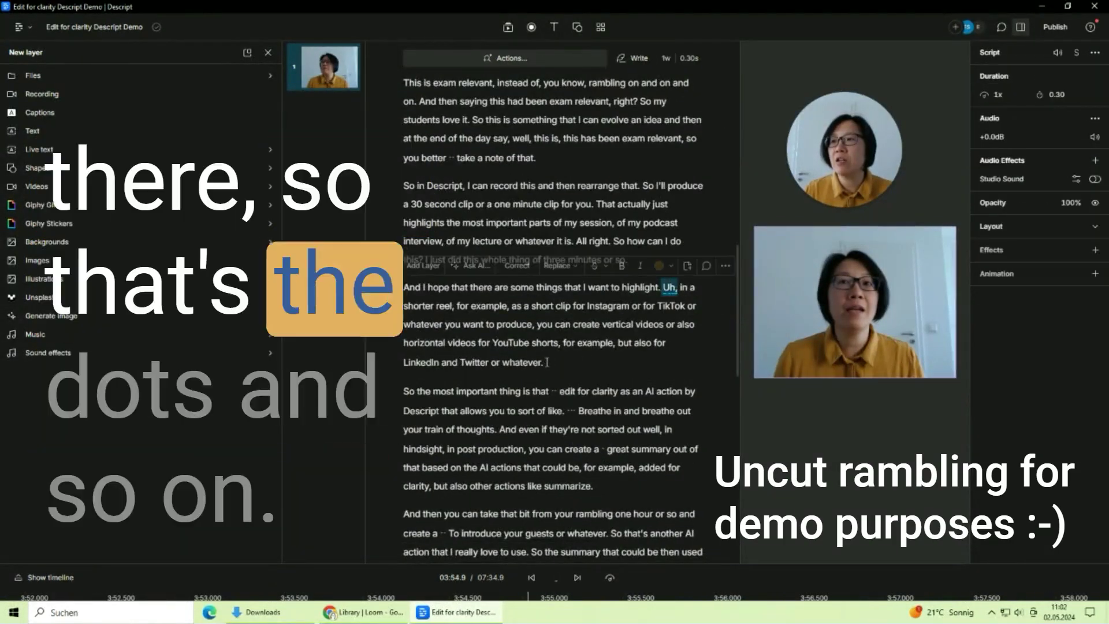
pyautogui.click(547, 363)
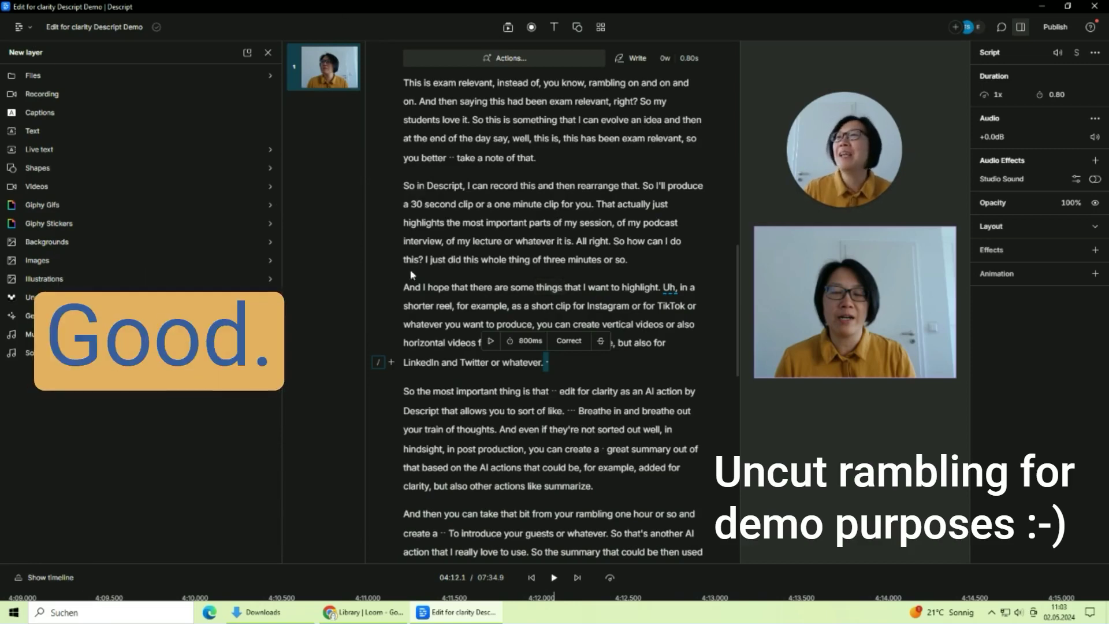
# - Bring up the Ask AI action list from Actions, closing it once and reopening it
pyautogui.scroll(12, 477, 297)
pyautogui.scroll(2, 477, 297)
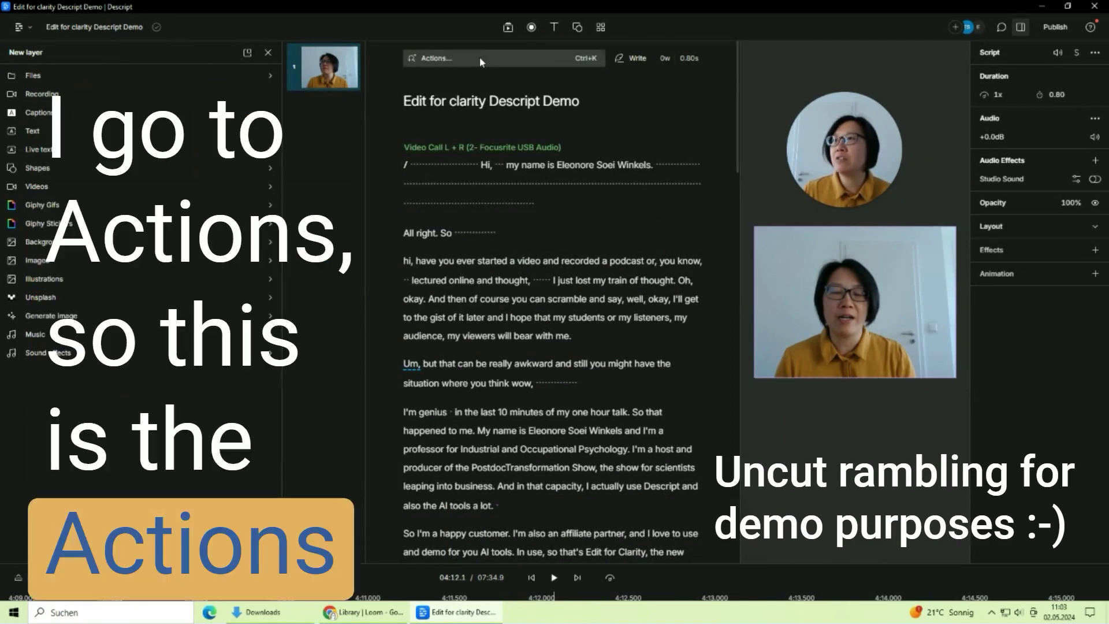
pyautogui.click(434, 59)
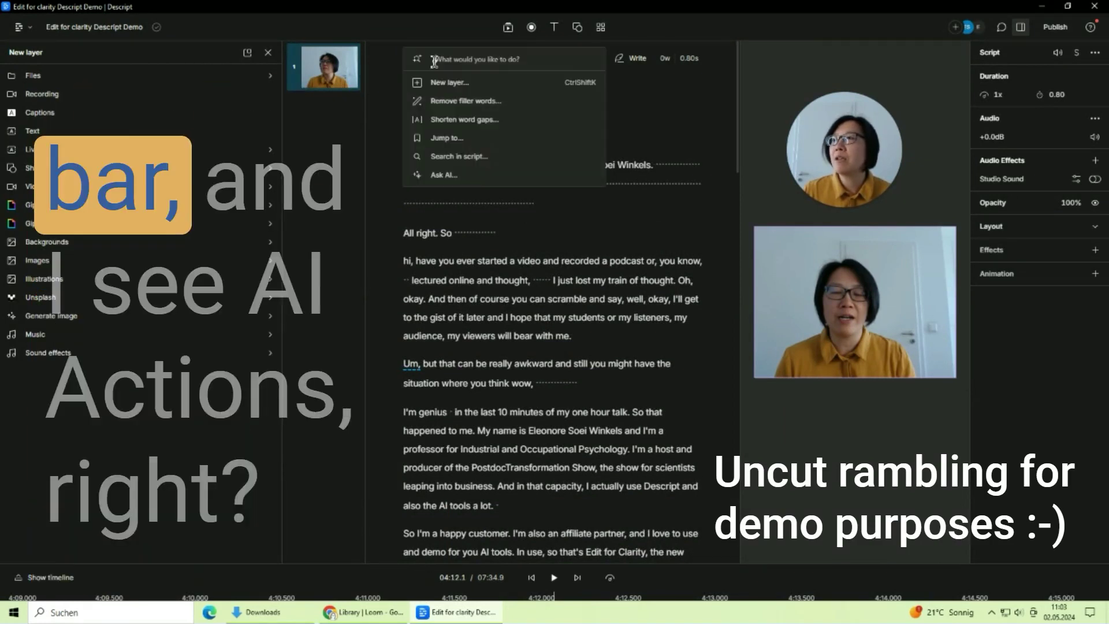
pyautogui.click(444, 175)
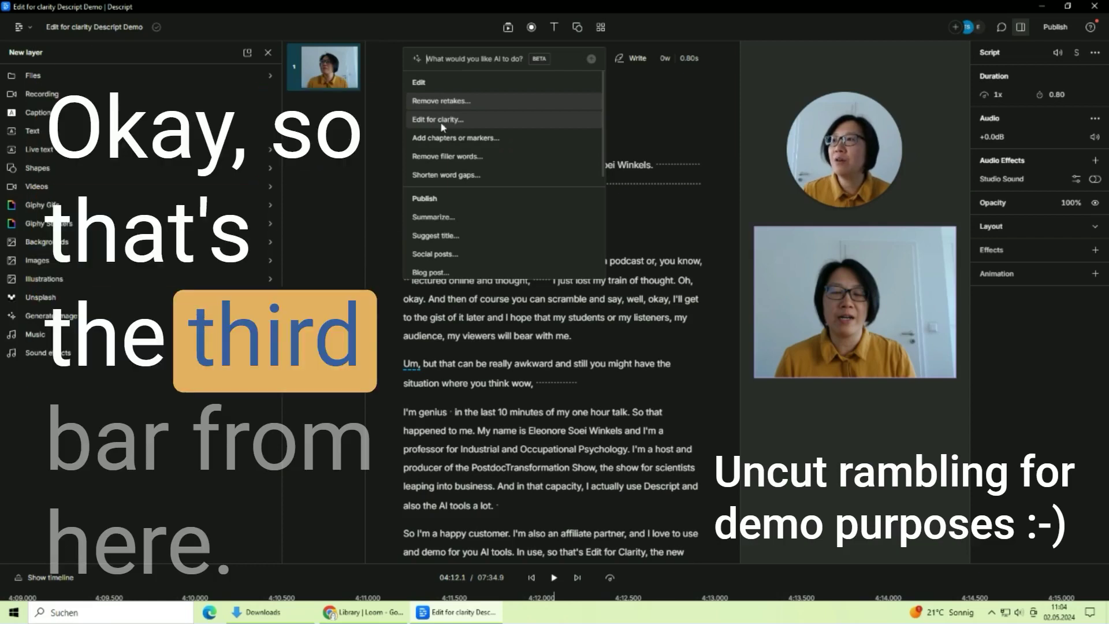
pyautogui.click(388, 132)
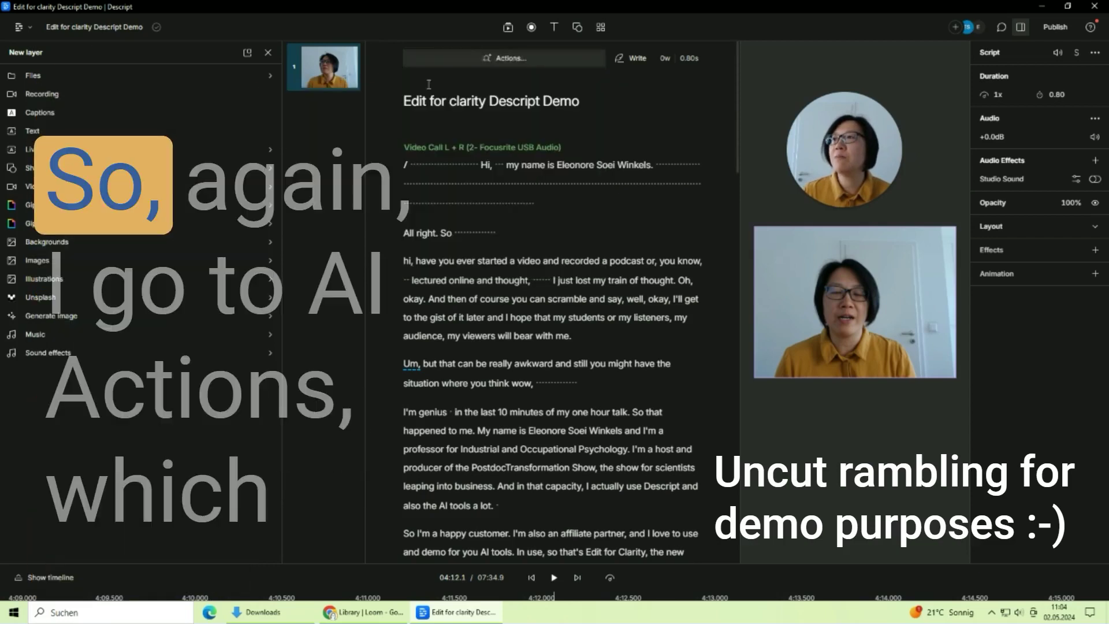
pyautogui.click(442, 57)
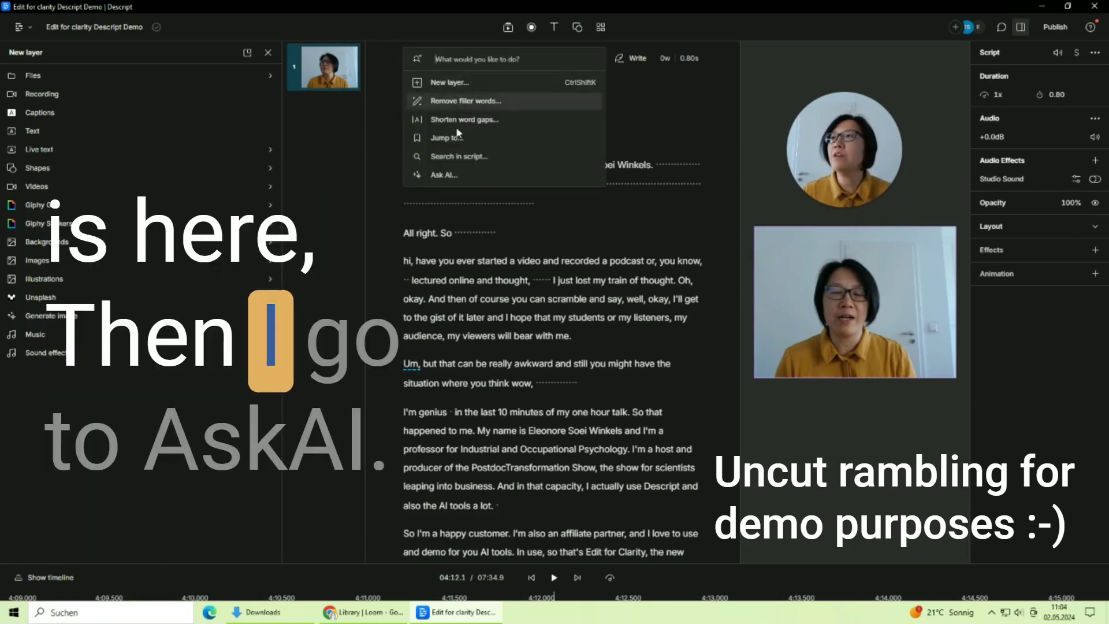
pyautogui.click(457, 176)
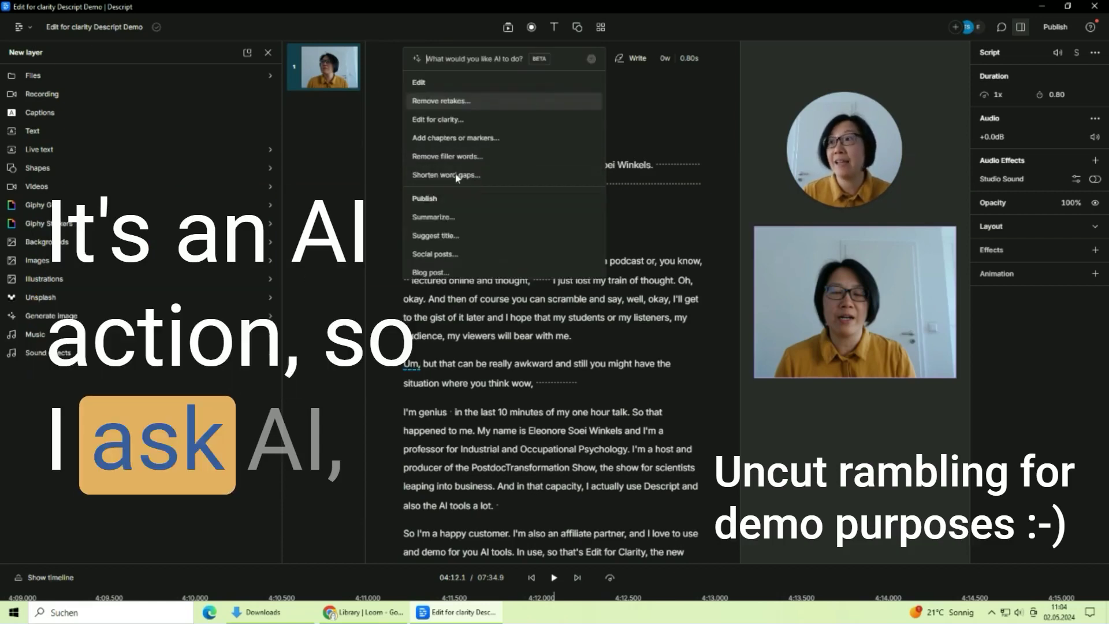
# - Choose the Edit for clarity AI action to apply to the whole transcript
pyautogui.click(444, 122)
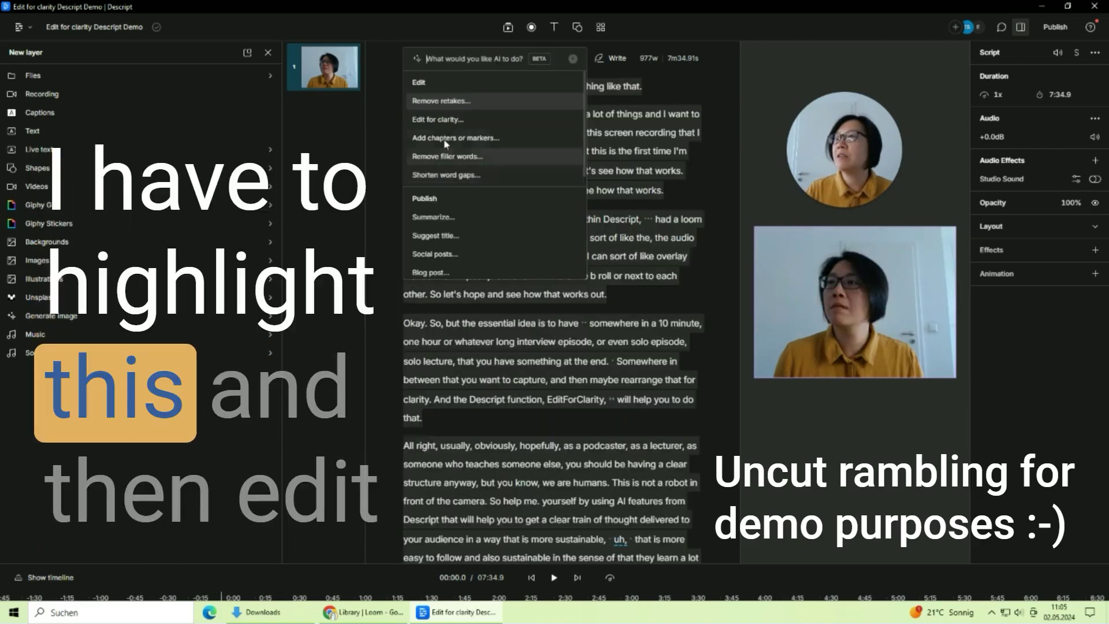
pyautogui.click(438, 119)
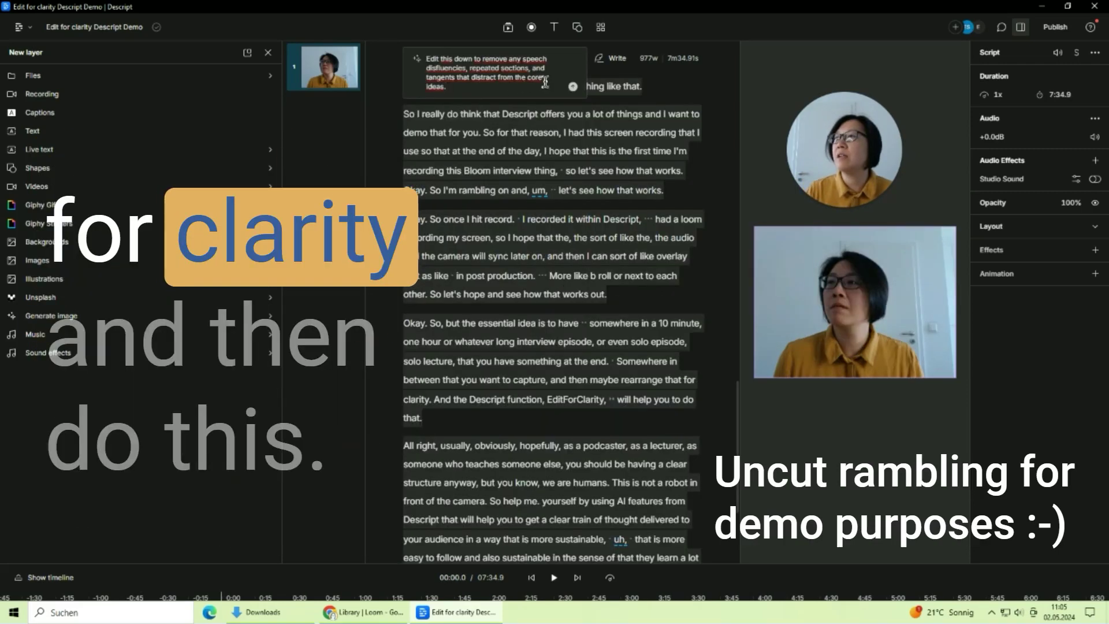
# - Submit the Edit for clarity request and wait for the suggested revision
pyautogui.click(575, 89)
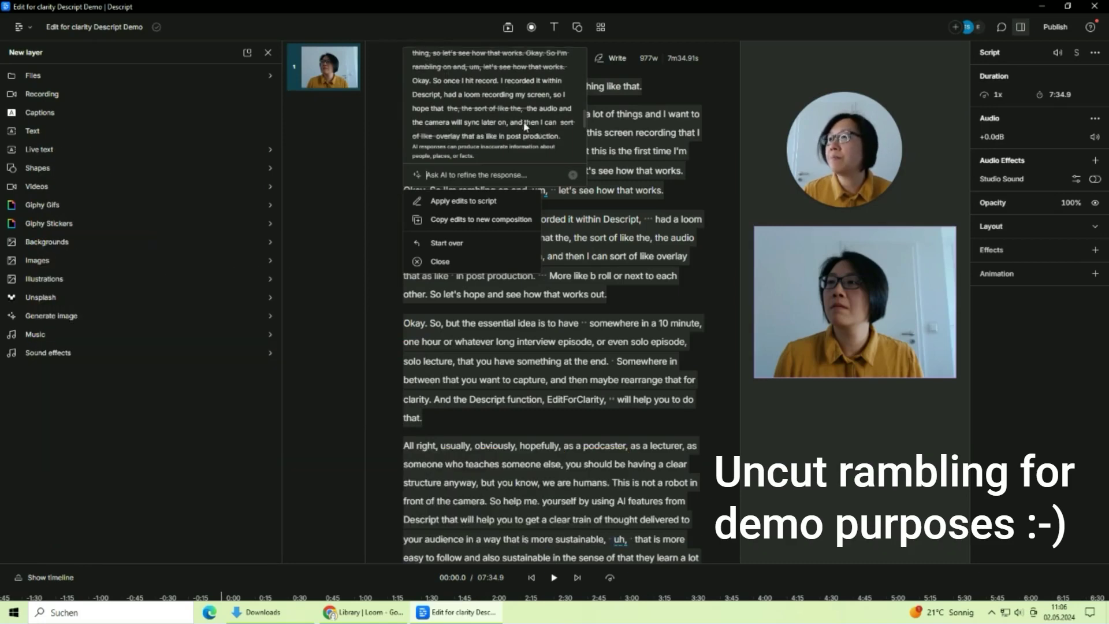
# - Scroll down the AI response to review the struck-through fillers and repeats
pyautogui.scroll(-5, 525, 126)
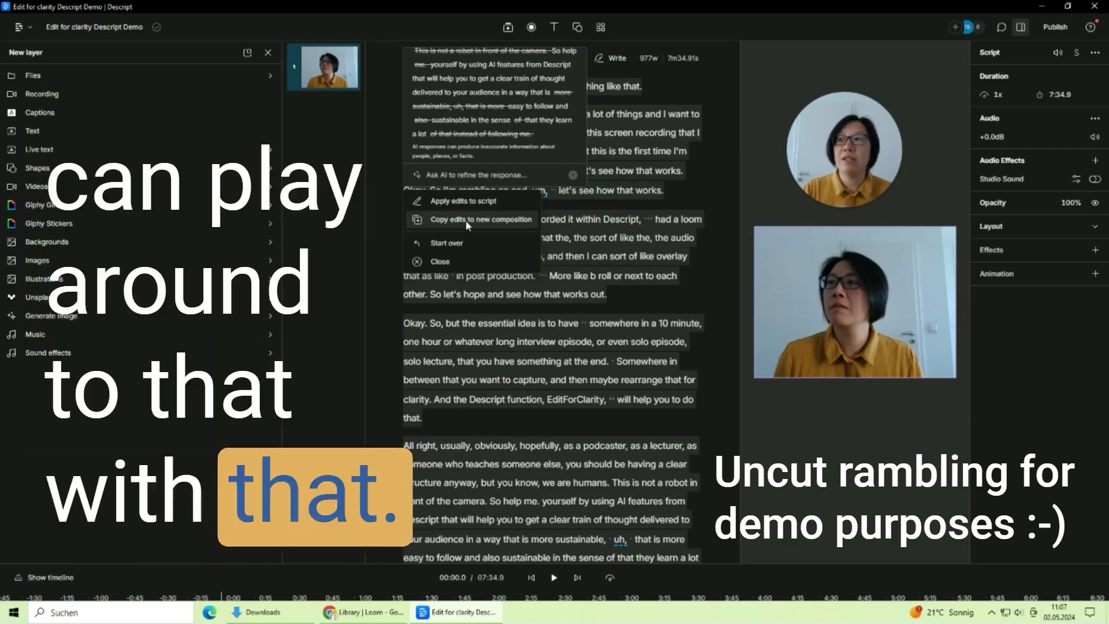
# - Copy the clarity edits into a new composition, compare it with the original, then open AI Edits
pyautogui.click(465, 219)
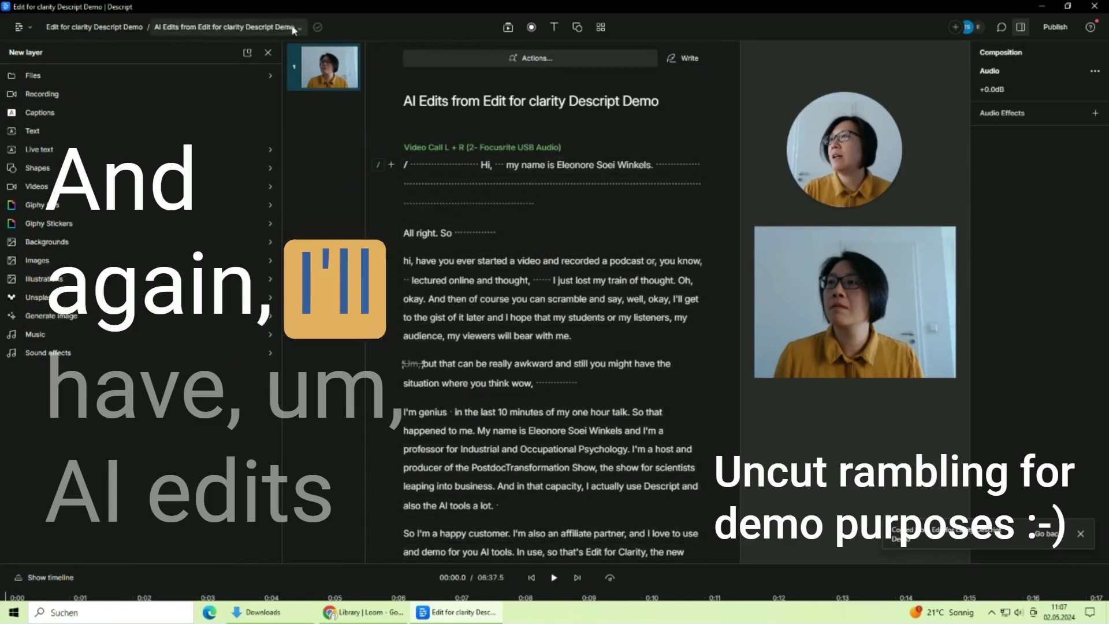
pyautogui.click(223, 31)
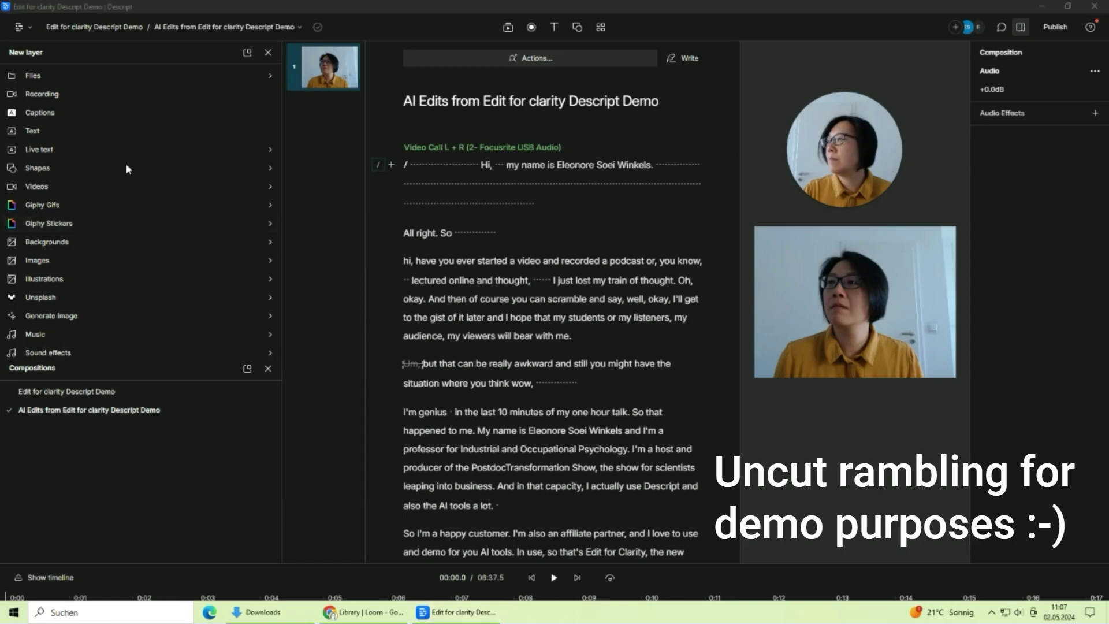
pyautogui.click(104, 391)
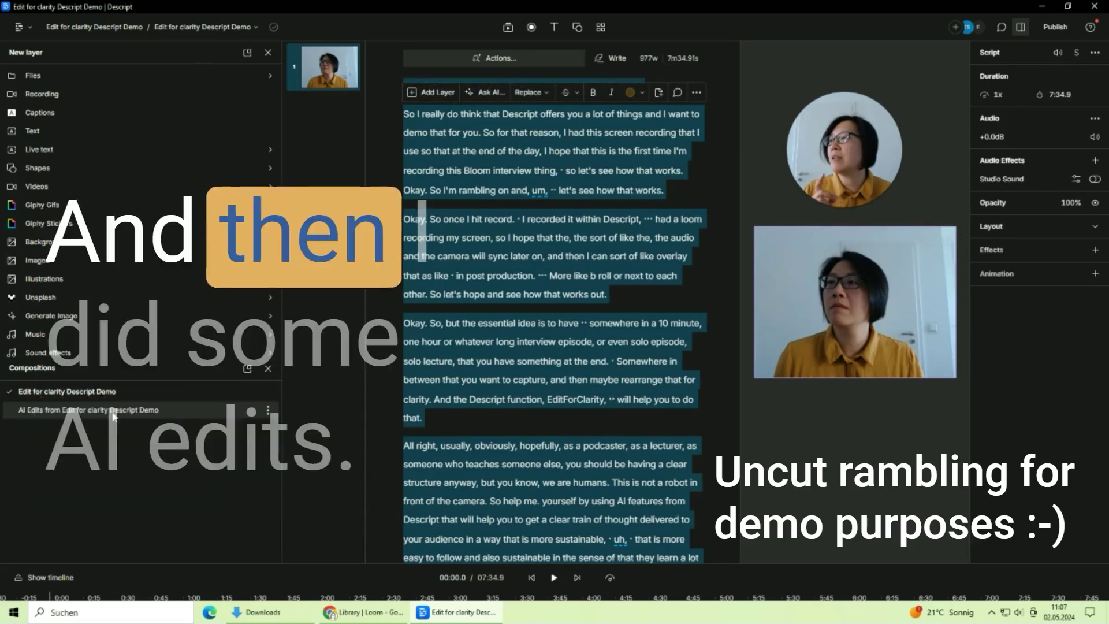
pyautogui.click(113, 410)
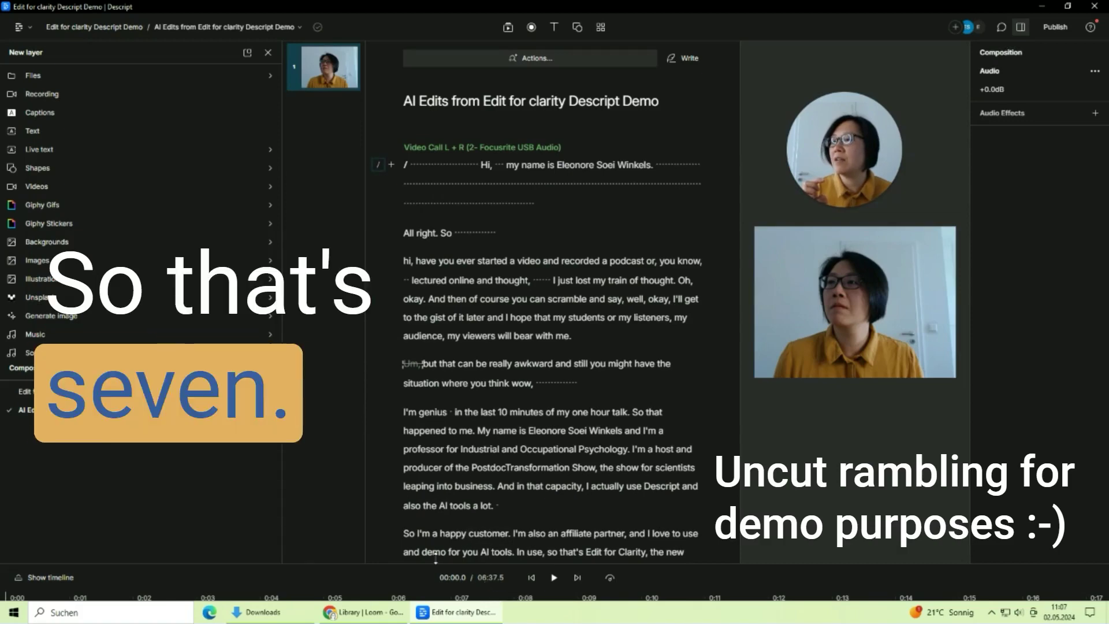
pyautogui.click(135, 391)
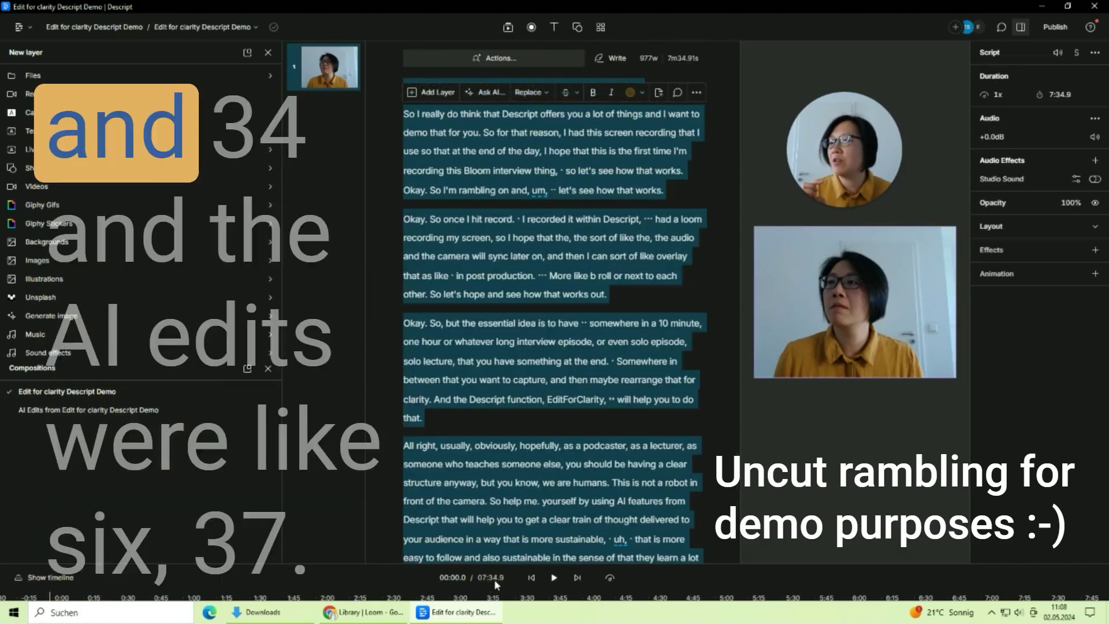
pyautogui.click(157, 410)
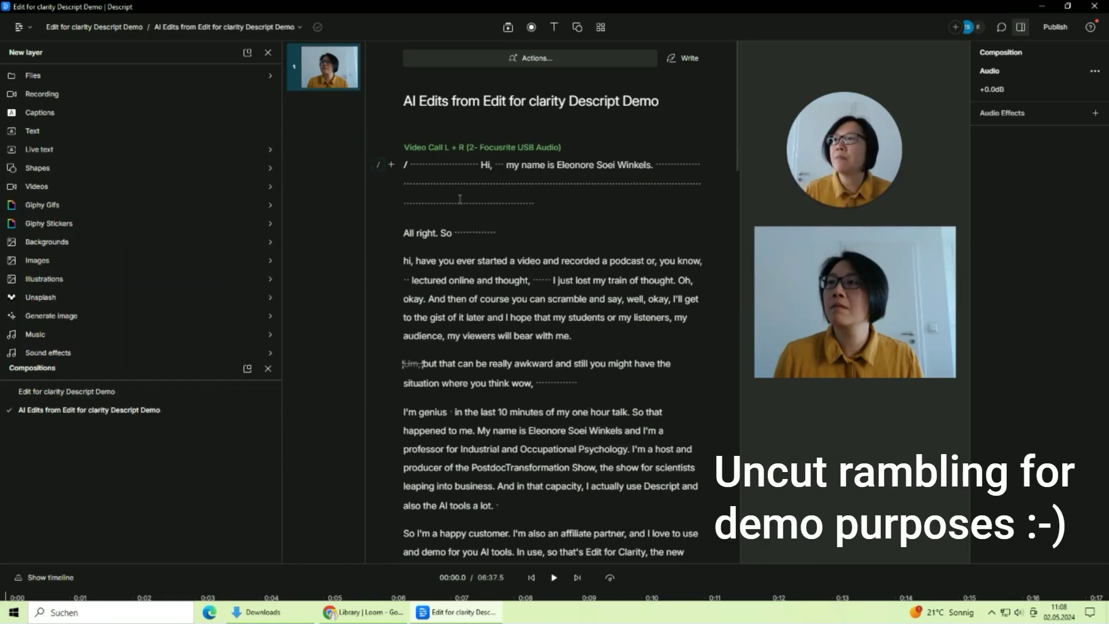
pyautogui.click(416, 163)
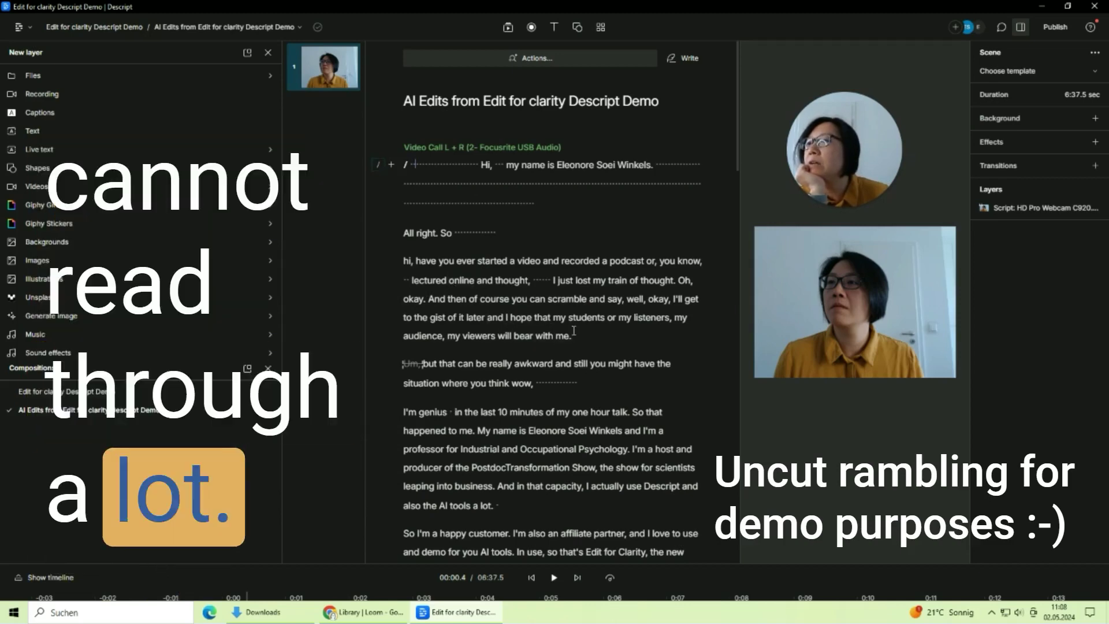
pyautogui.scroll(-1, 574, 330)
pyautogui.scroll(-2, 574, 330)
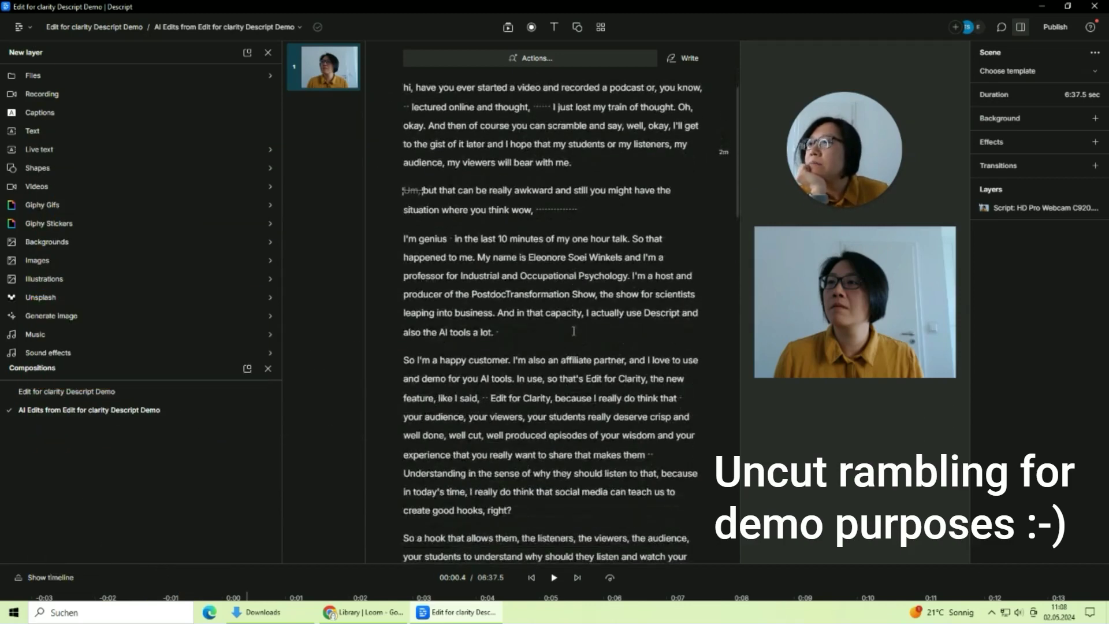
pyautogui.scroll(-1, 574, 330)
pyautogui.scroll(-1, 574, 331)
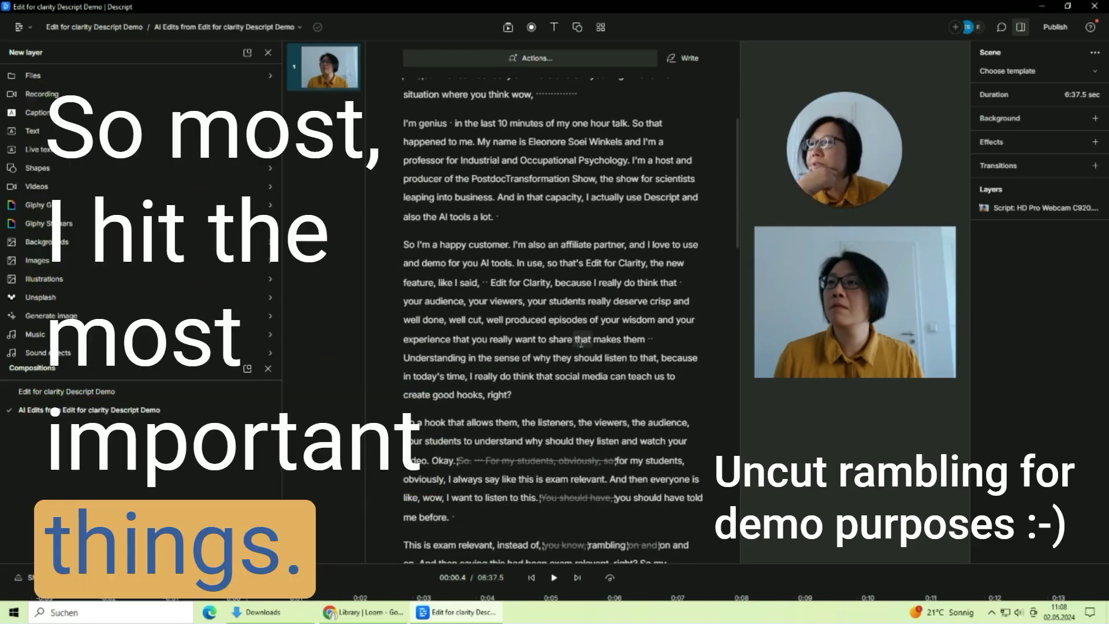
pyautogui.scroll(-2, 573, 331)
pyautogui.scroll(-1, 581, 341)
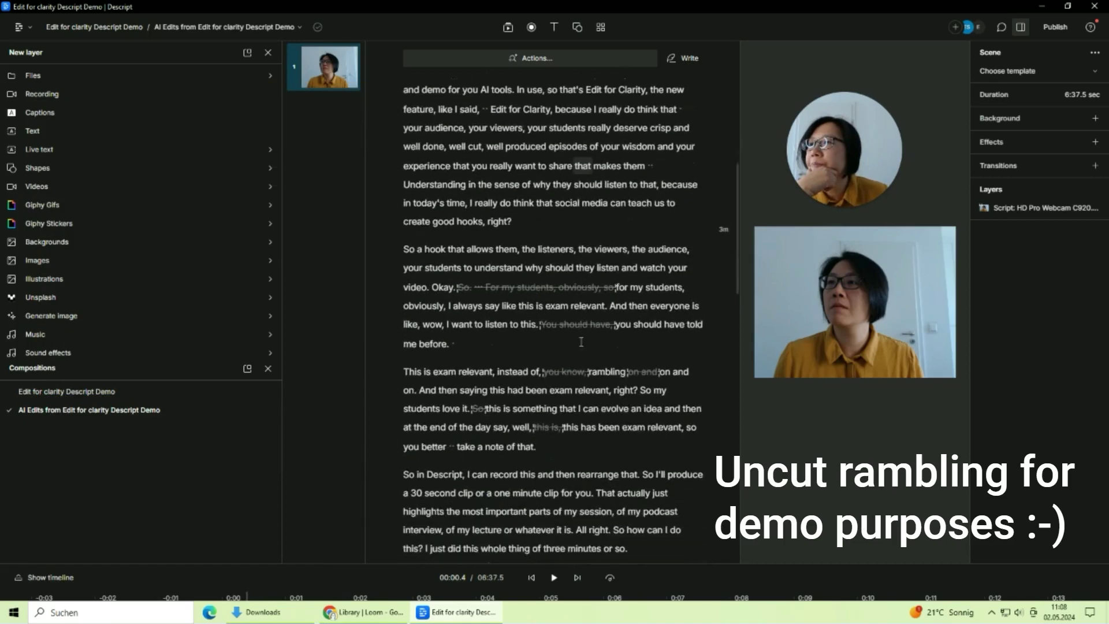
pyautogui.scroll(-3, 581, 342)
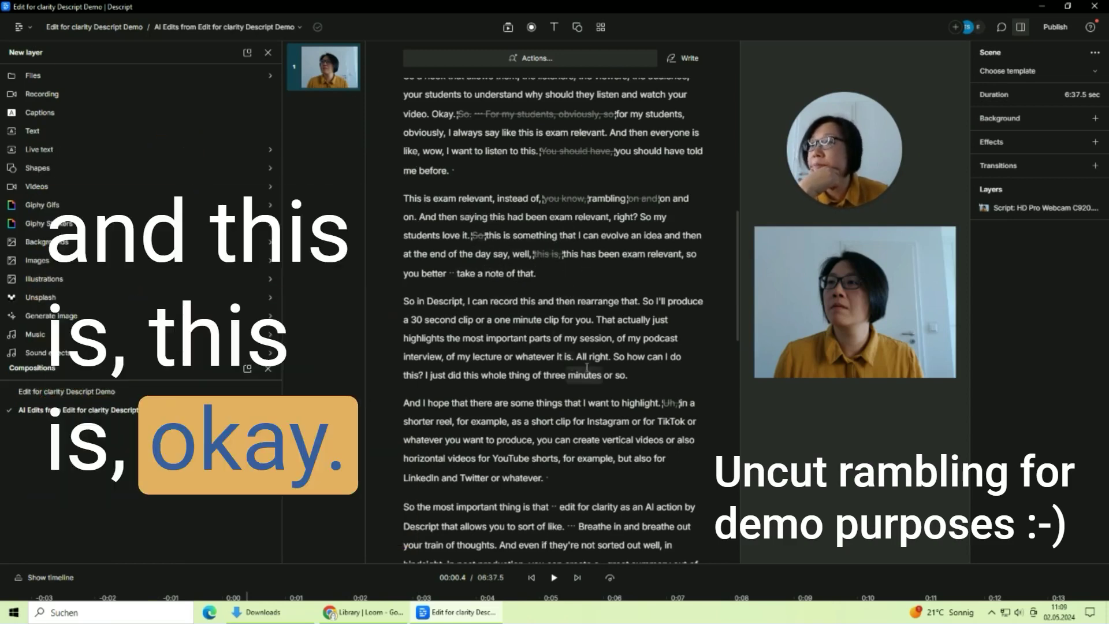
pyautogui.scroll(-3, 600, 368)
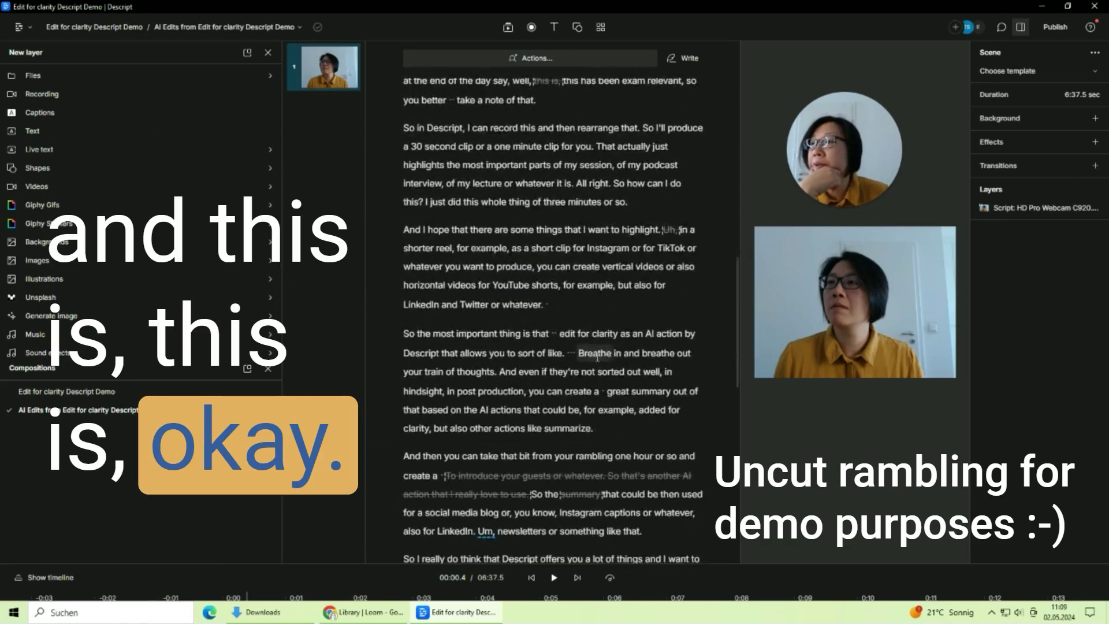
pyautogui.scroll(-2, 597, 358)
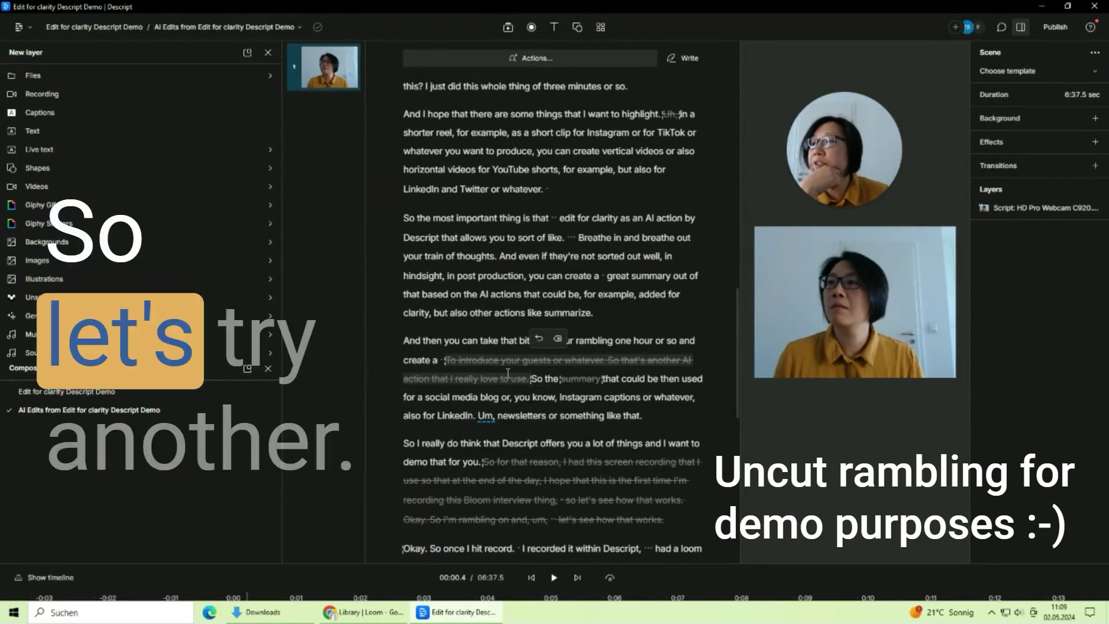
pyautogui.moveTo(507, 379)
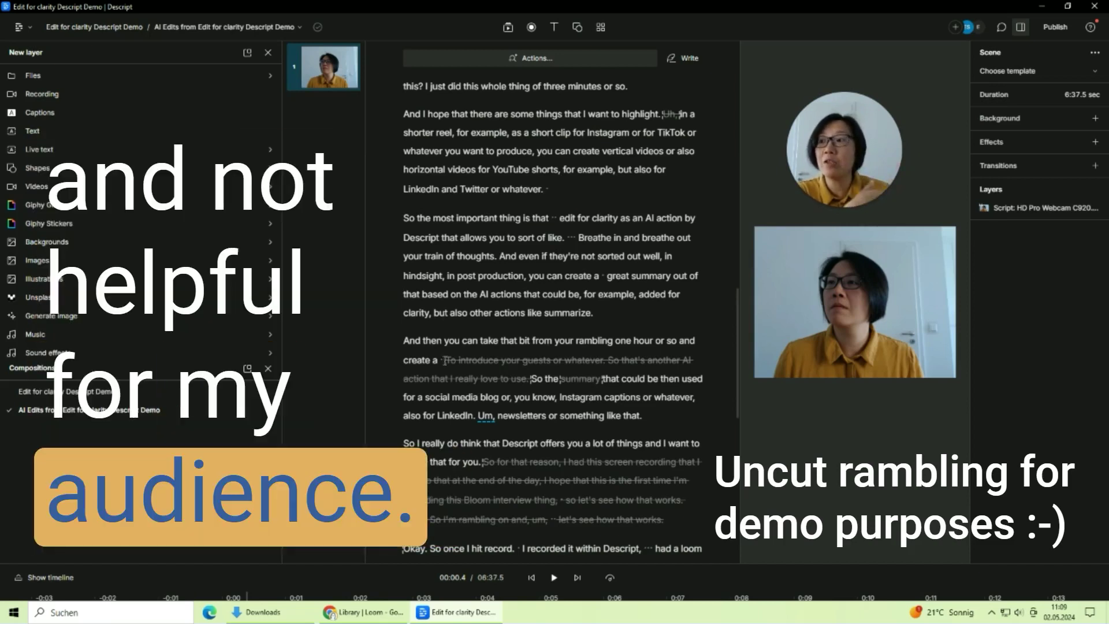
pyautogui.moveTo(449, 362)
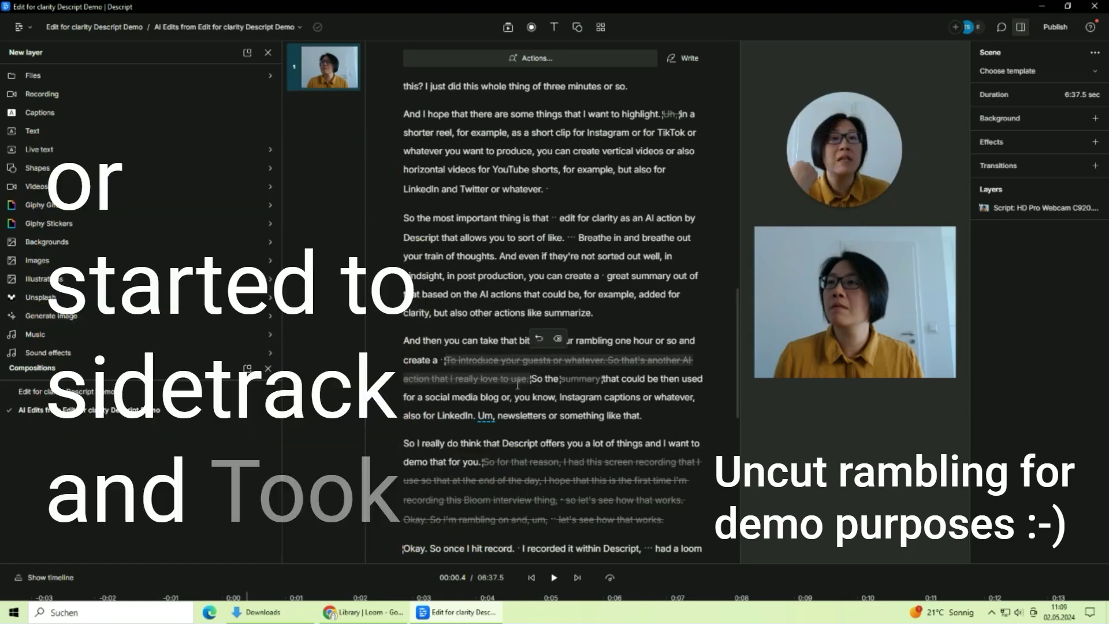
pyautogui.scroll(-3, 586, 388)
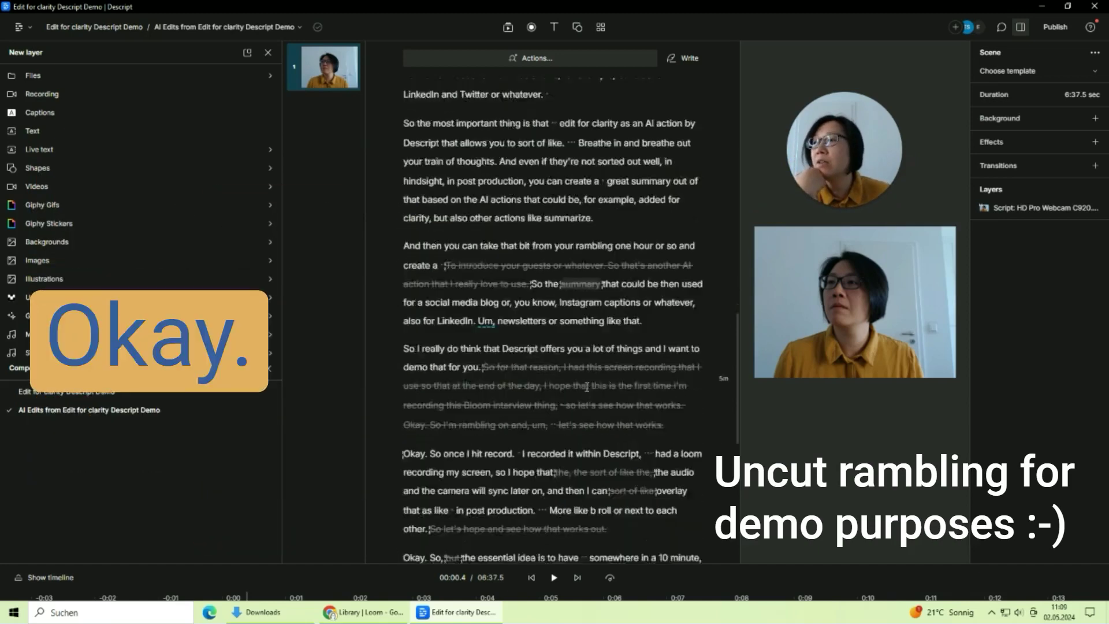
pyautogui.scroll(-1, 571, 386)
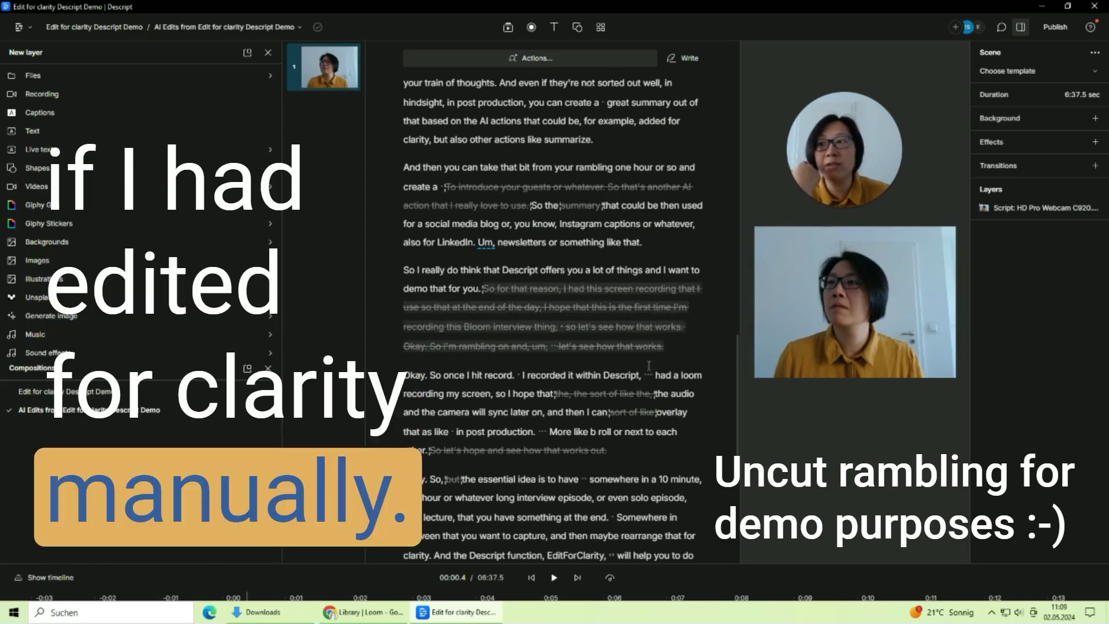
pyautogui.scroll(-4, 664, 369)
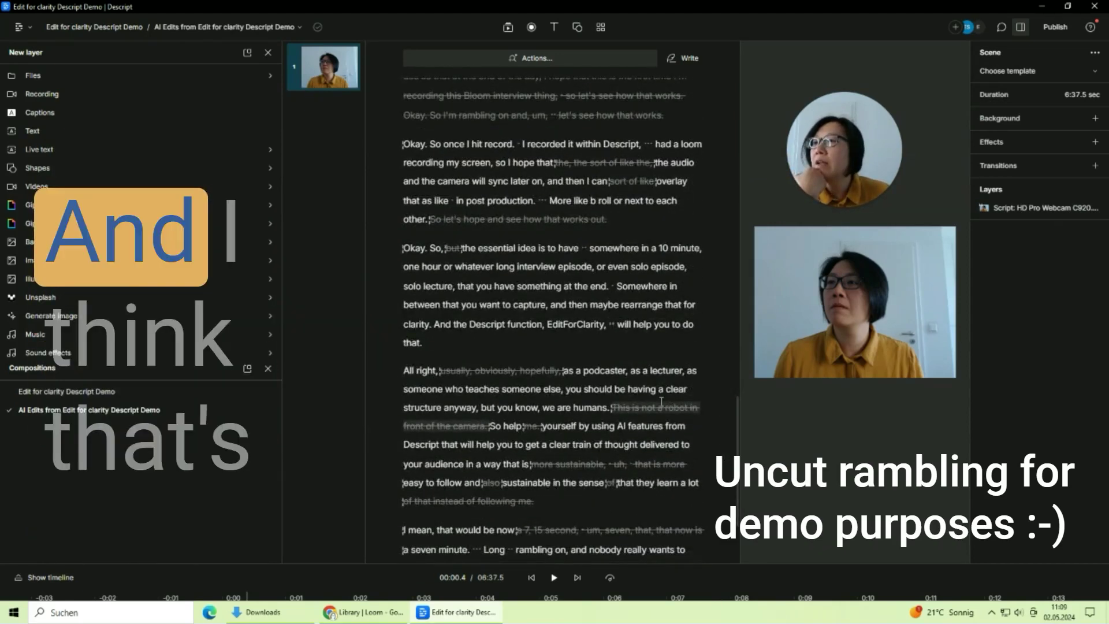
pyautogui.scroll(-2, 661, 402)
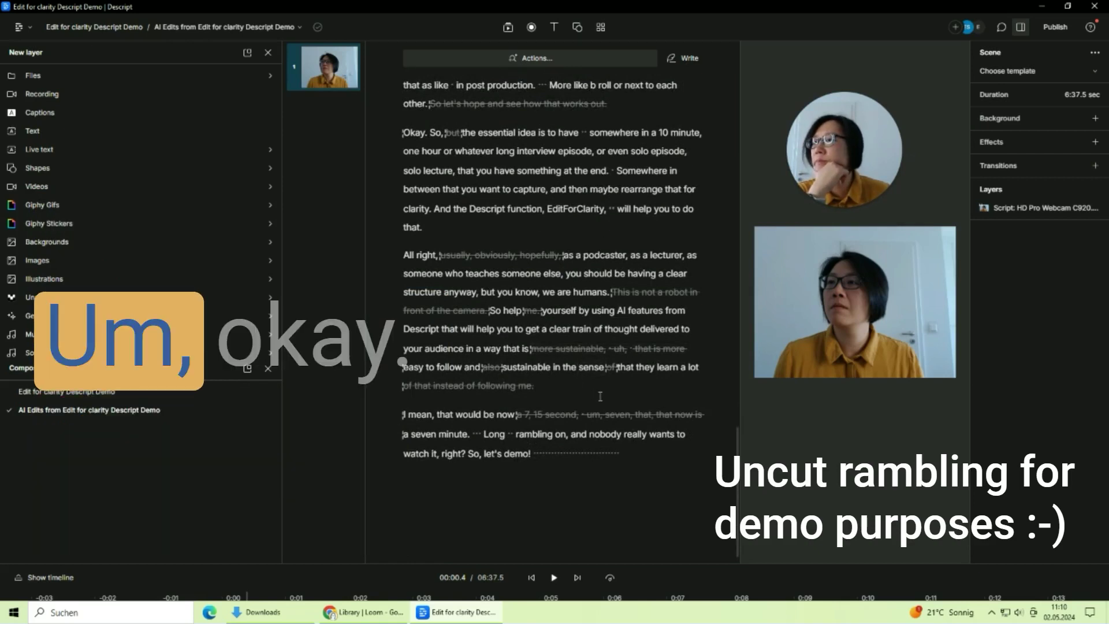
pyautogui.scroll(-1, 603, 357)
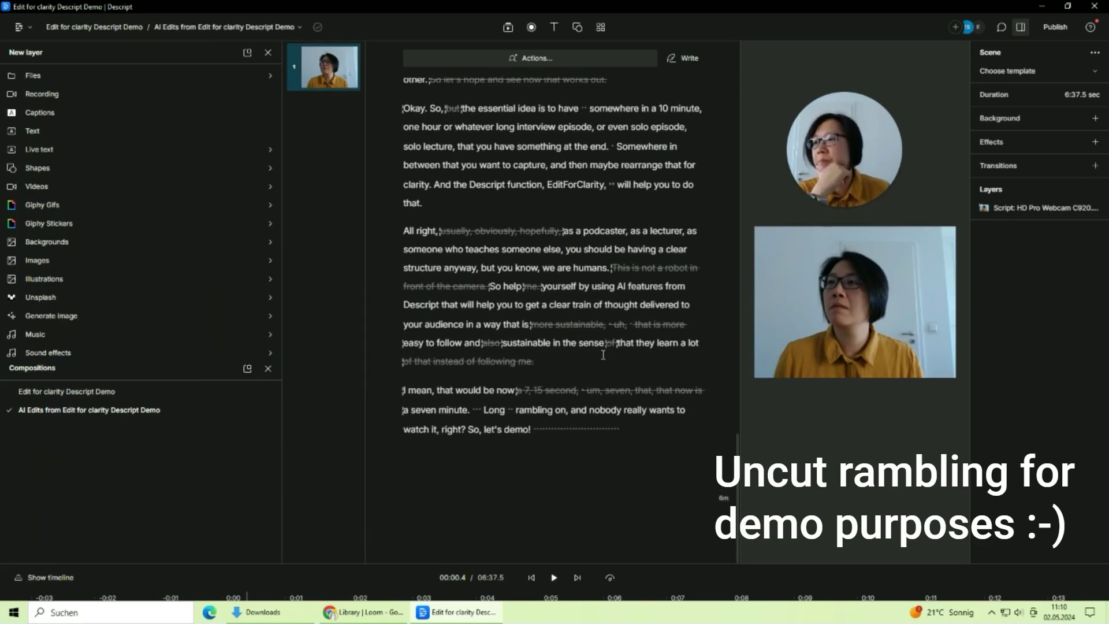
pyautogui.scroll(5, 603, 354)
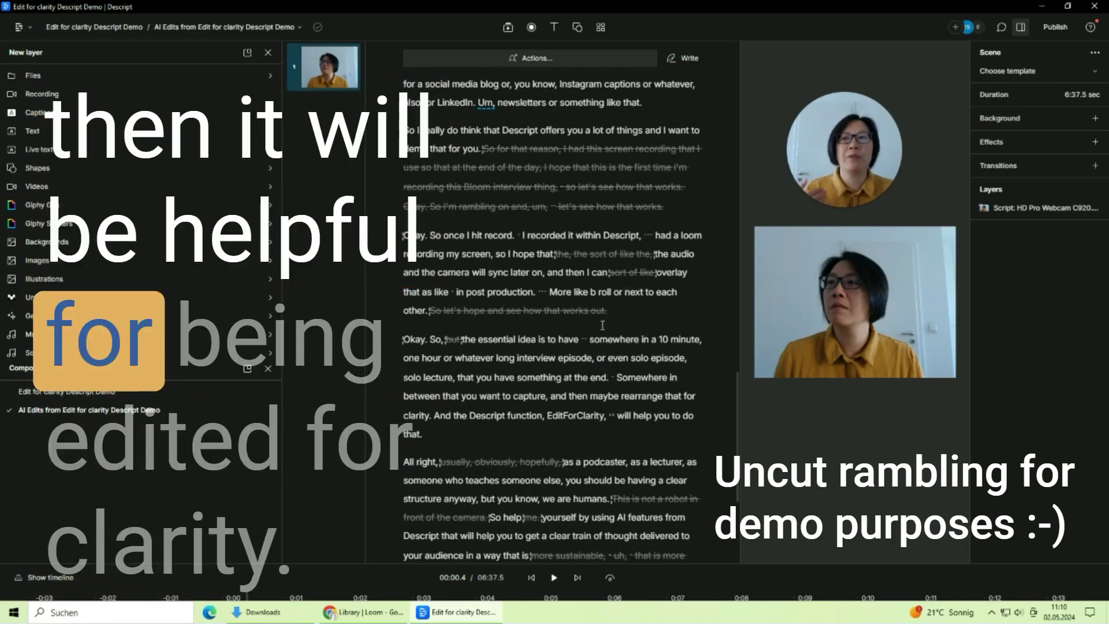
pyautogui.scroll(4, 561, 364)
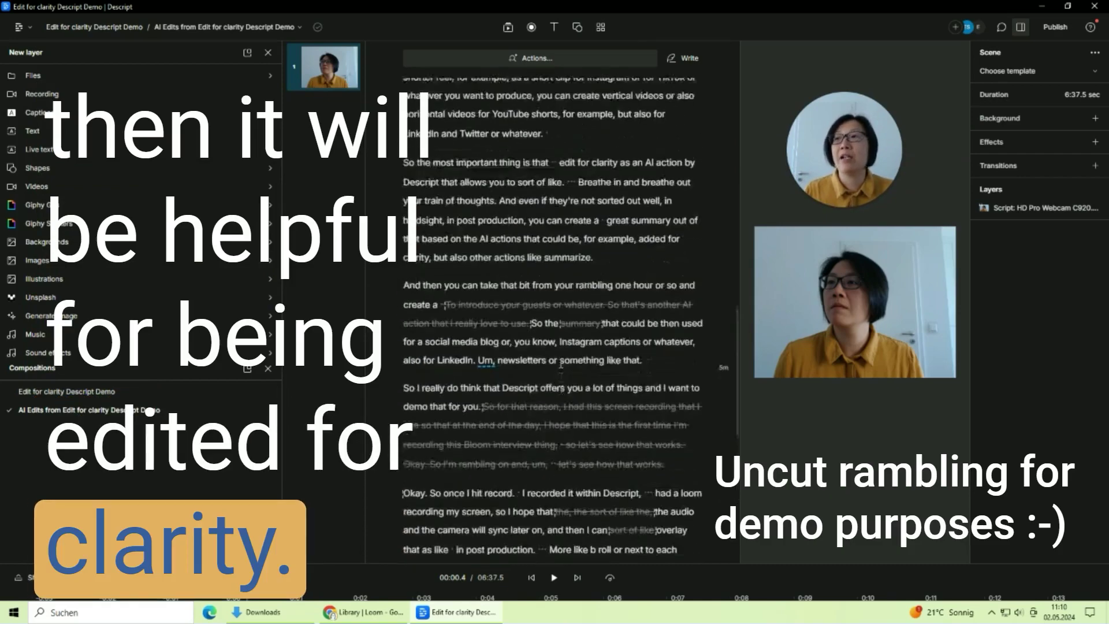
pyautogui.scroll(-3, 595, 491)
pyautogui.scroll(12, 595, 492)
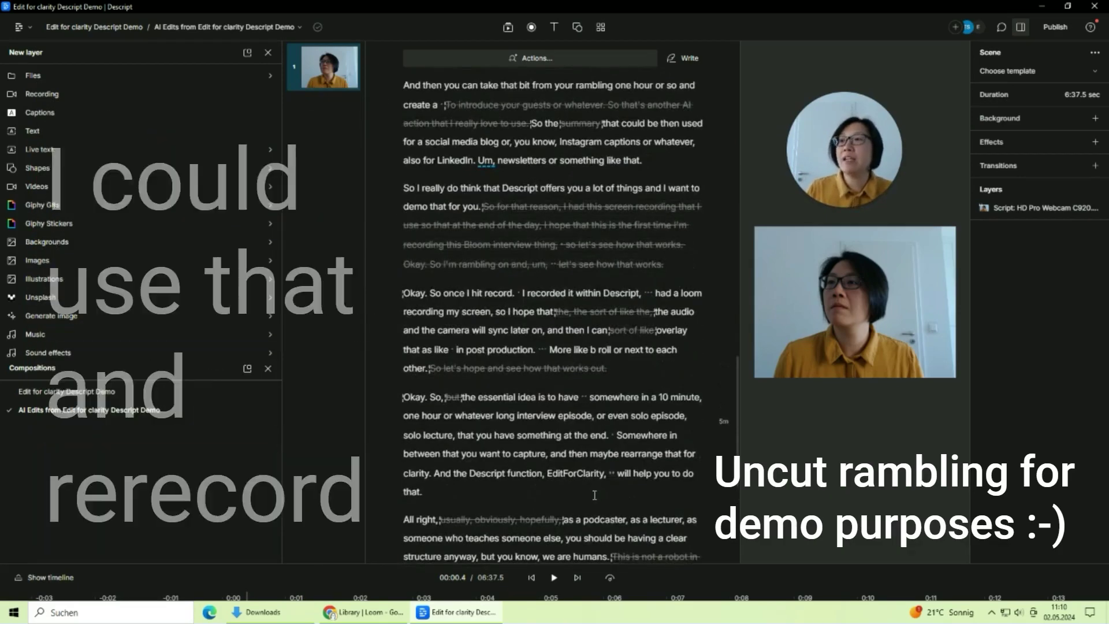
pyautogui.scroll(5, 589, 489)
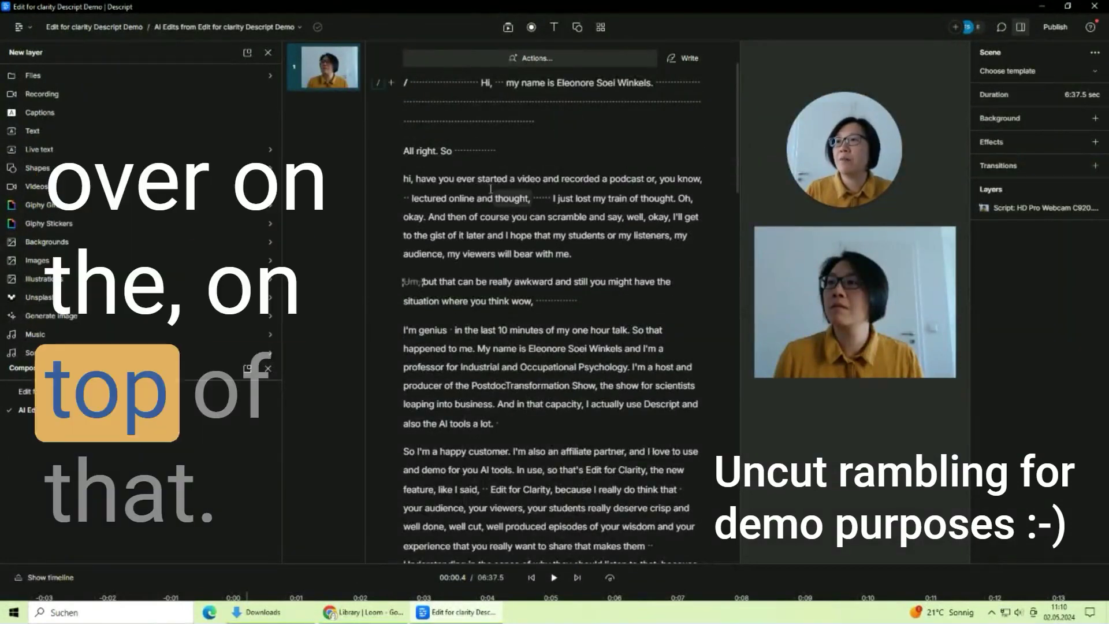
pyautogui.rightClick(482, 184)
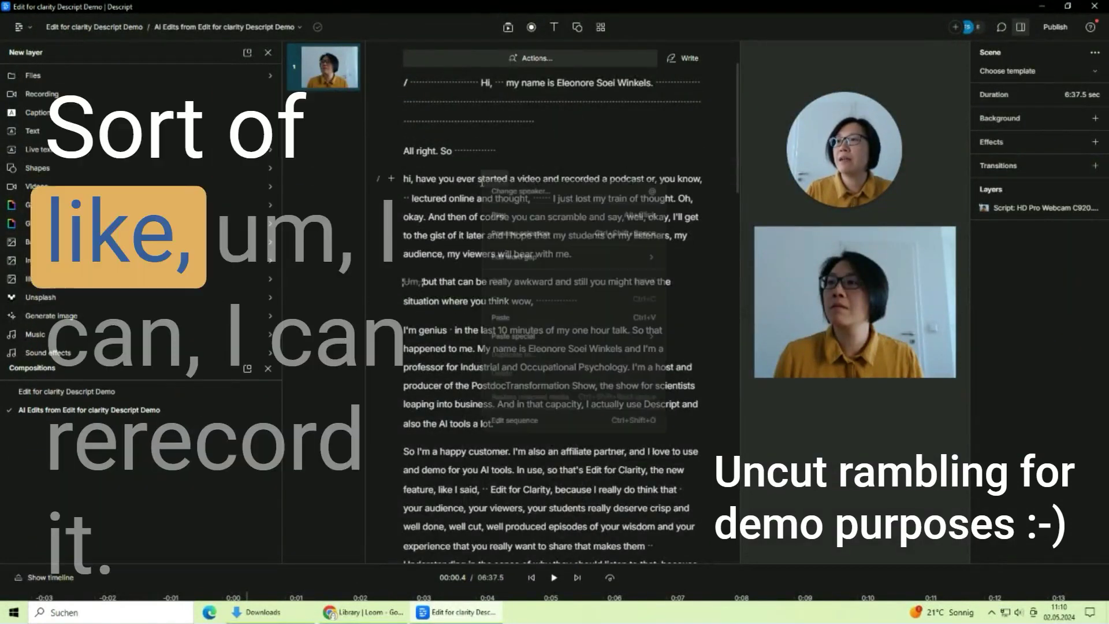
pyautogui.click(454, 192)
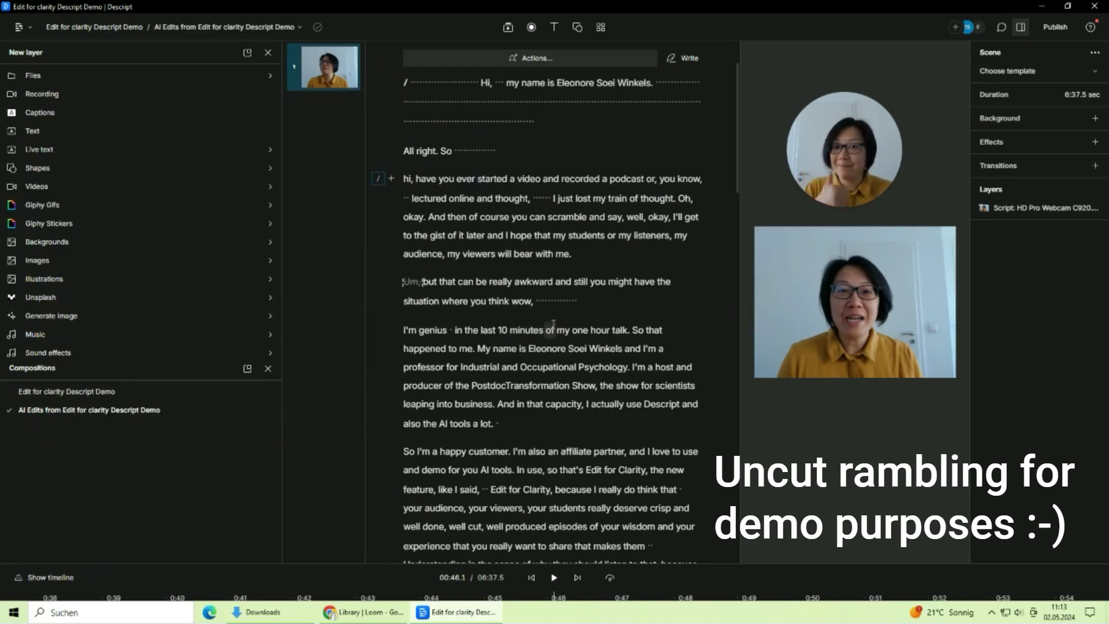
pyautogui.scroll(-20, 509, 281)
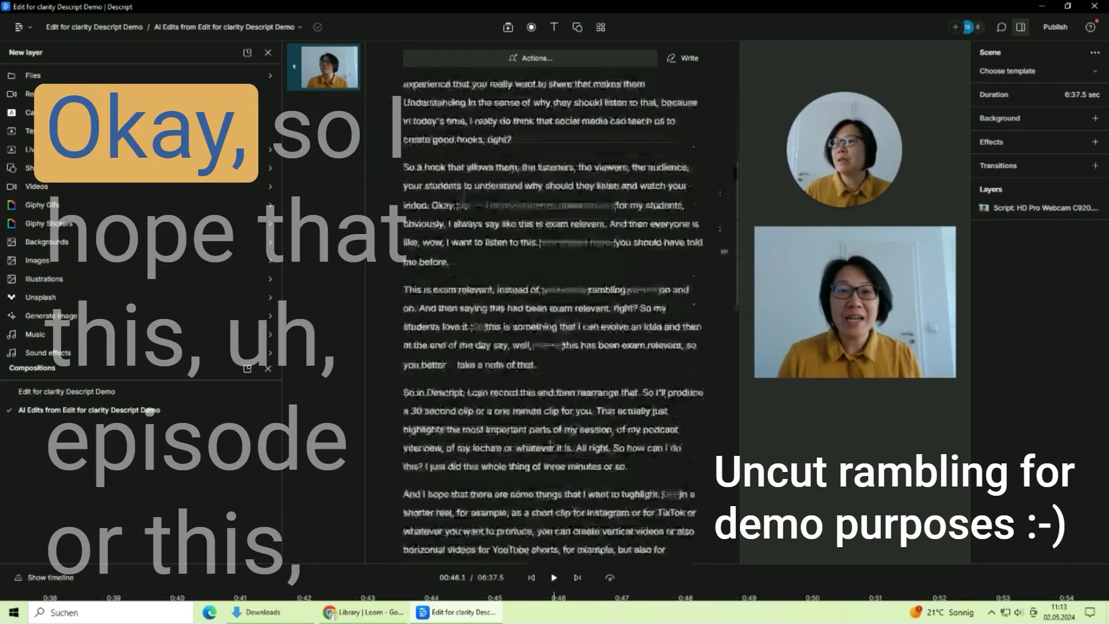
pyautogui.scroll(20, 536, 434)
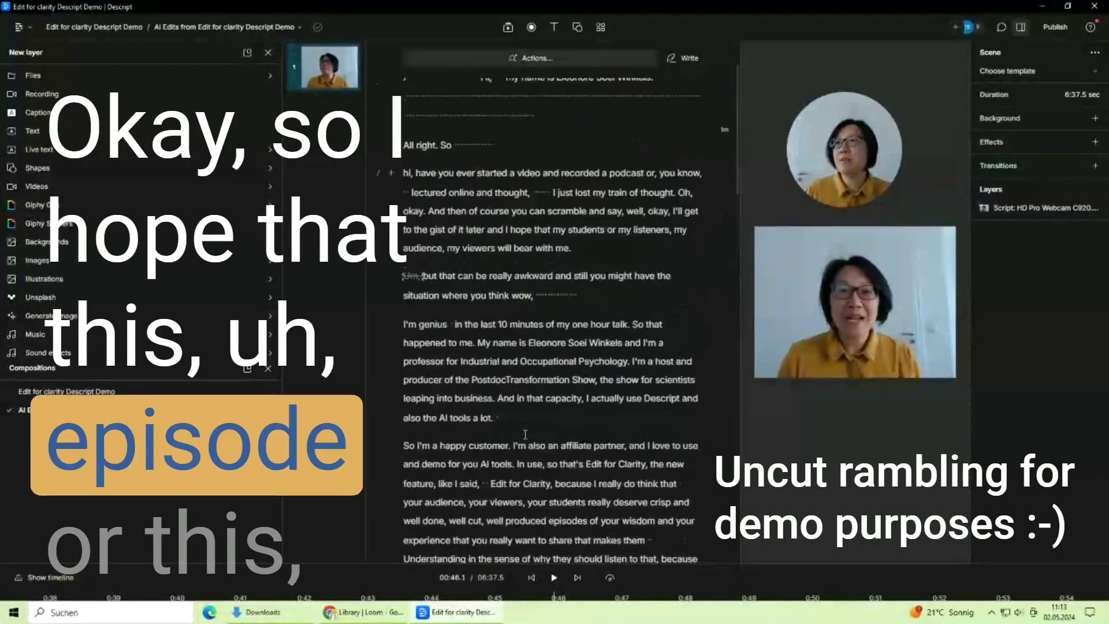